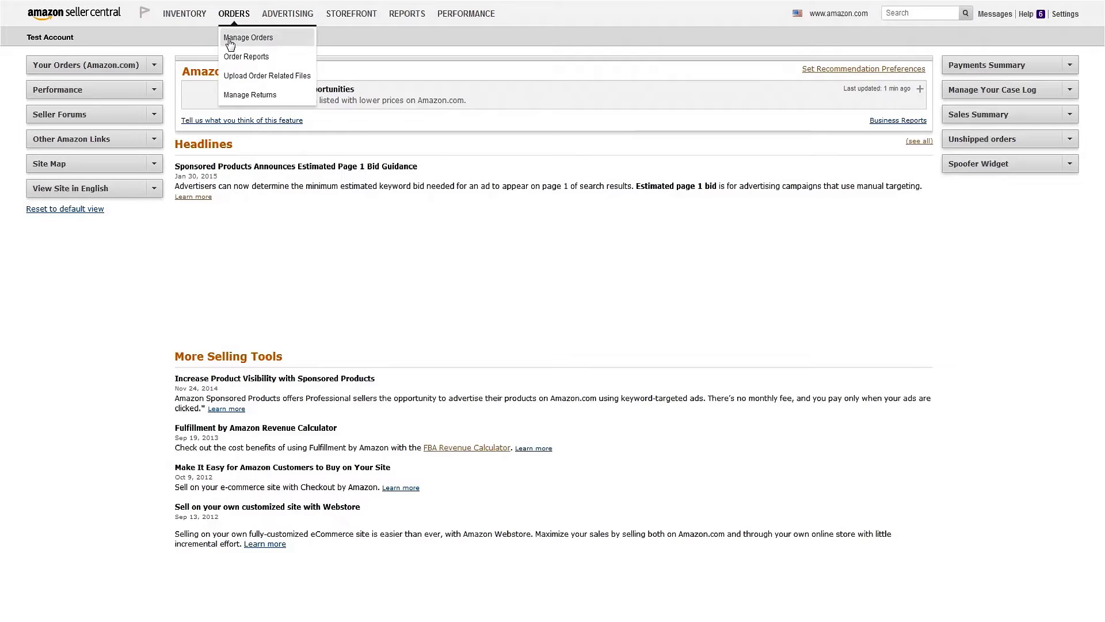
# Step: View the Manage Orders page and its Advanced Order Search form with default filters
pyautogui.click(248, 38)
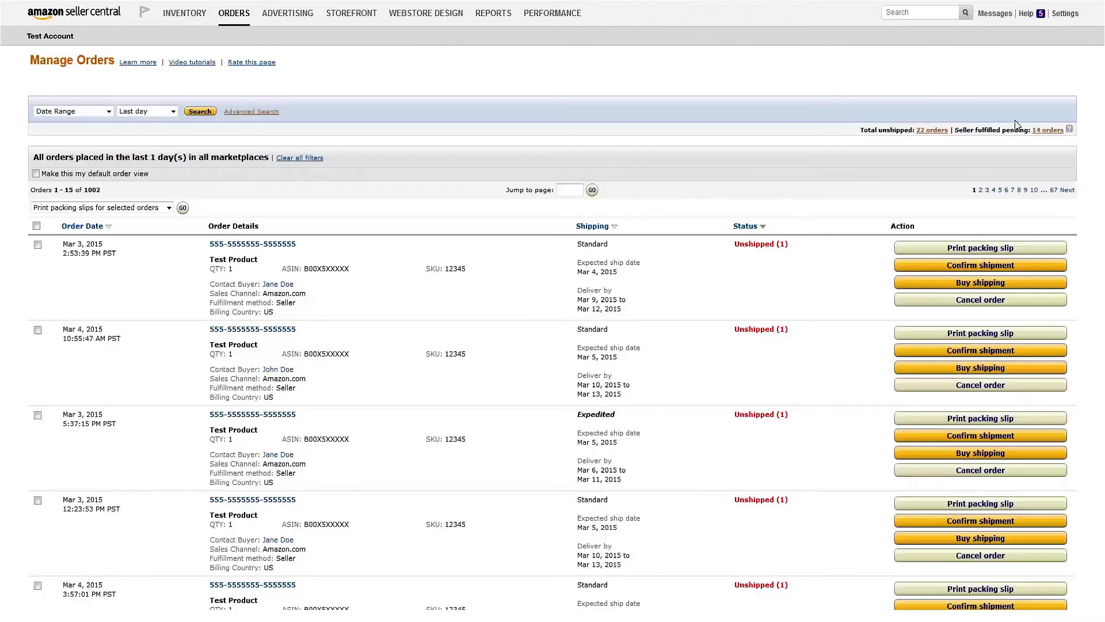
pyautogui.click(264, 112)
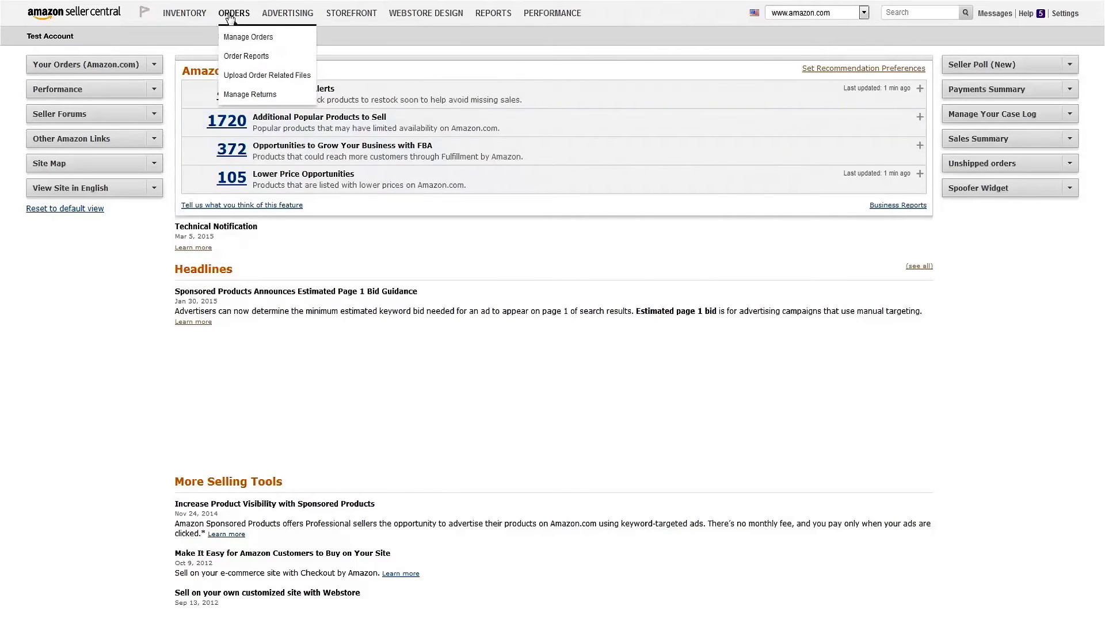
pyautogui.moveTo(233, 13)
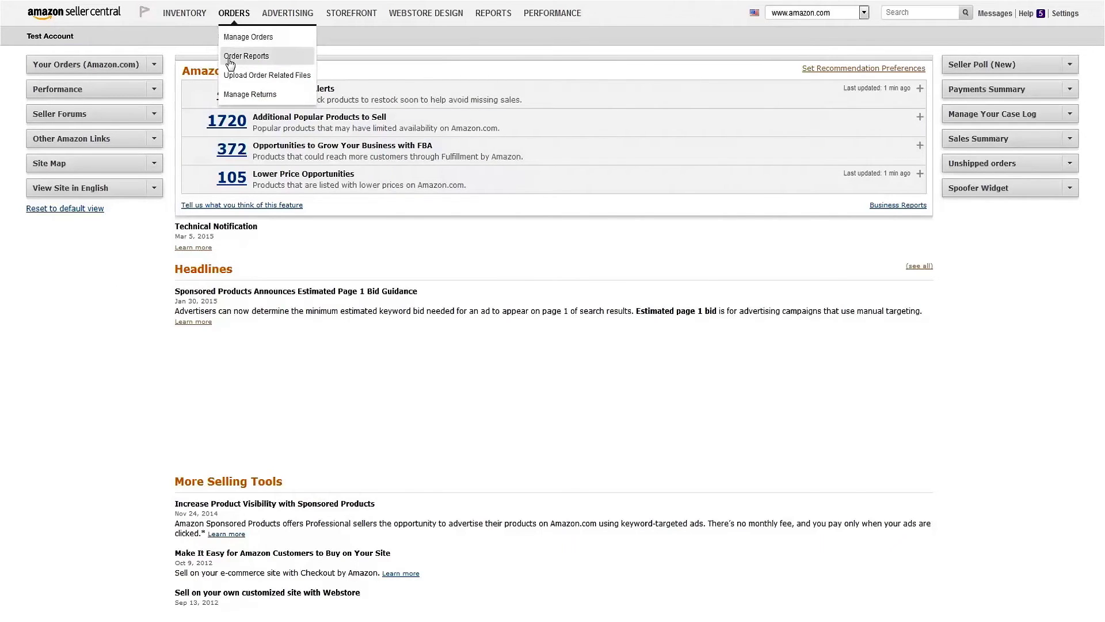
# Step: On Order Reports, keep the one-day range and set Scheduled Order Reports to every 8 hours
pyautogui.click(230, 57)
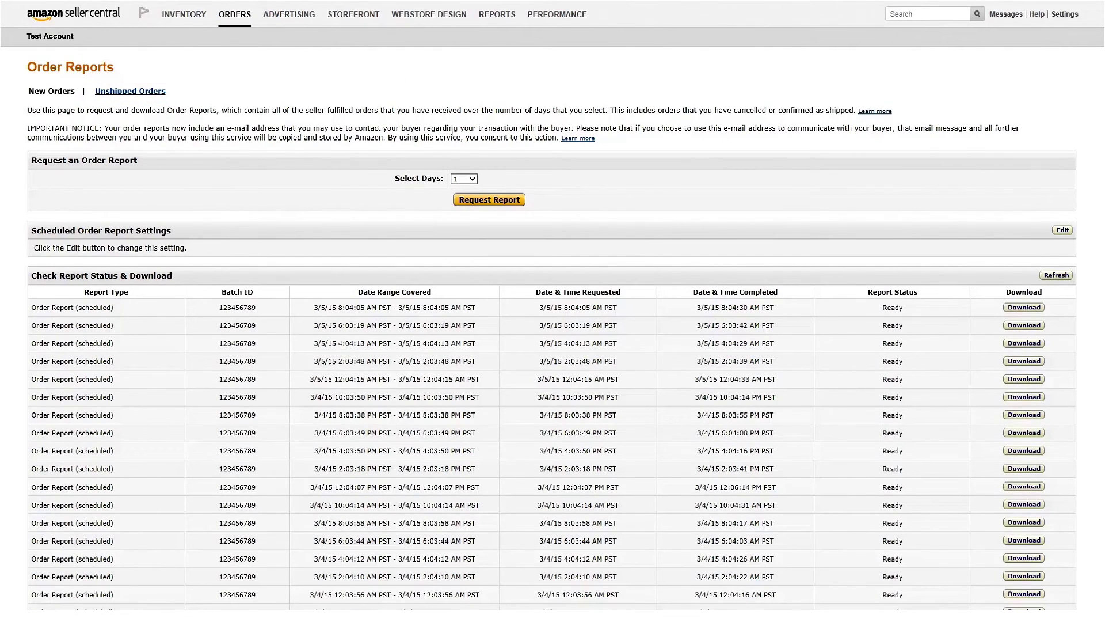
pyautogui.click(473, 181)
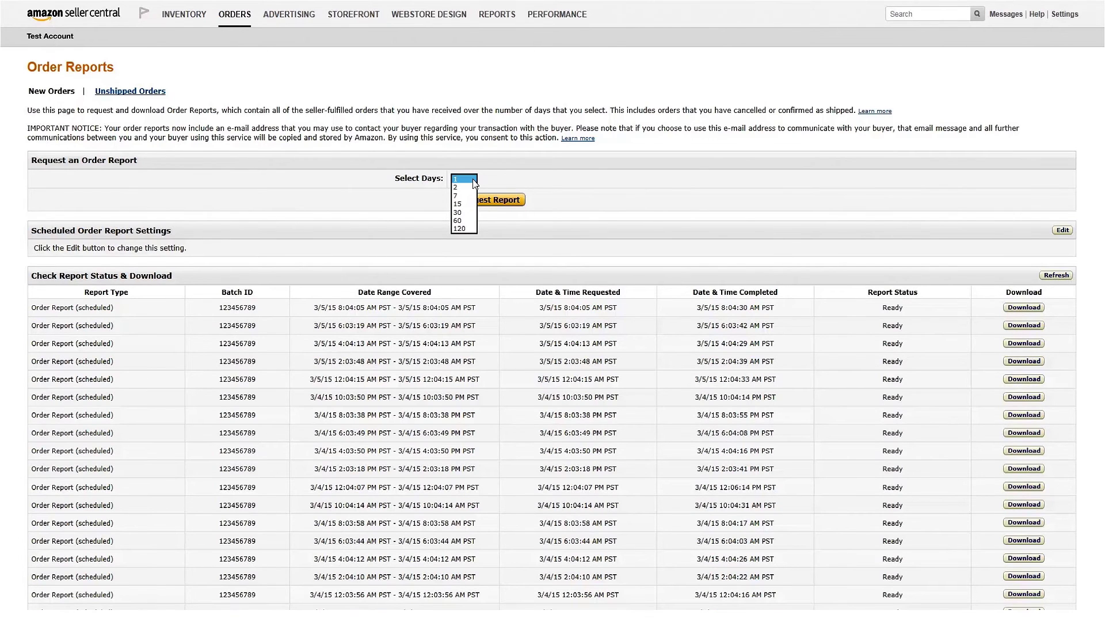
pyautogui.click(474, 180)
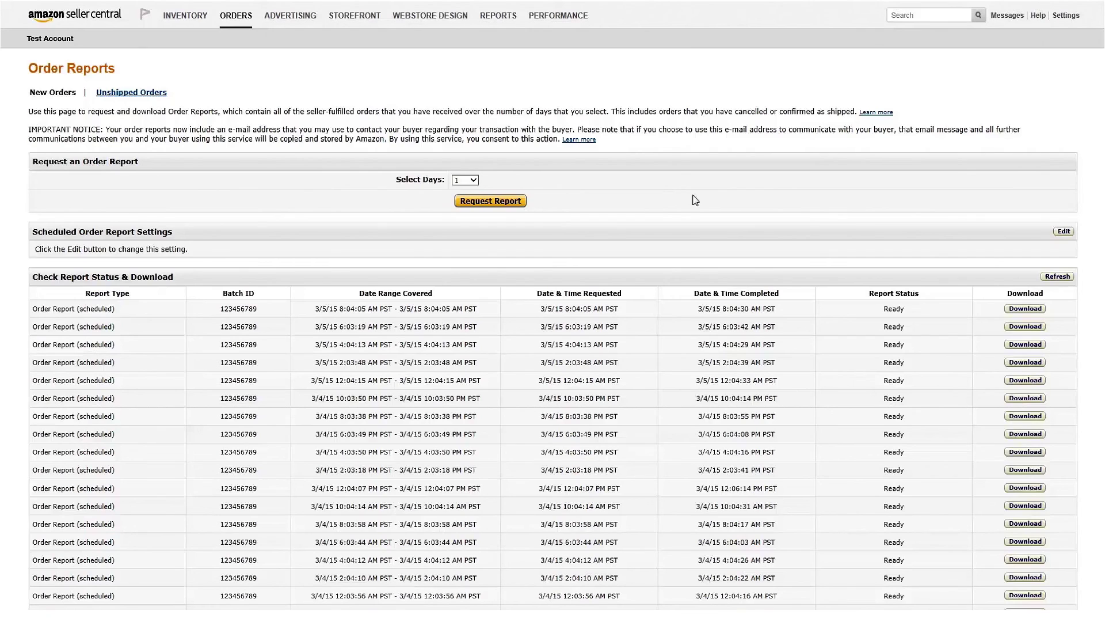
pyautogui.click(1063, 232)
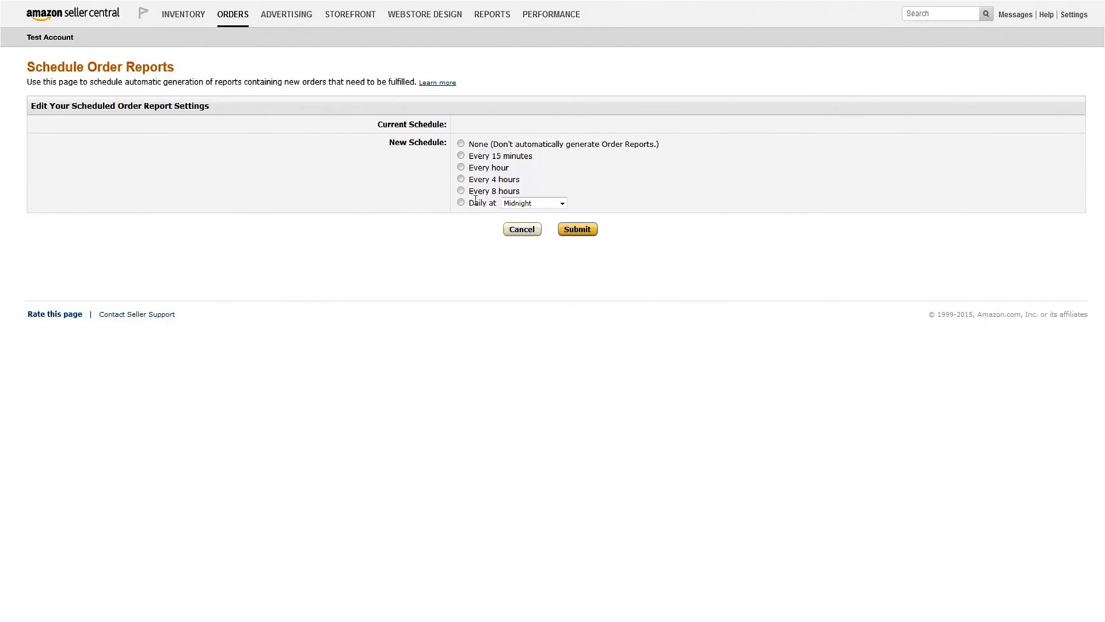
pyautogui.click(461, 191)
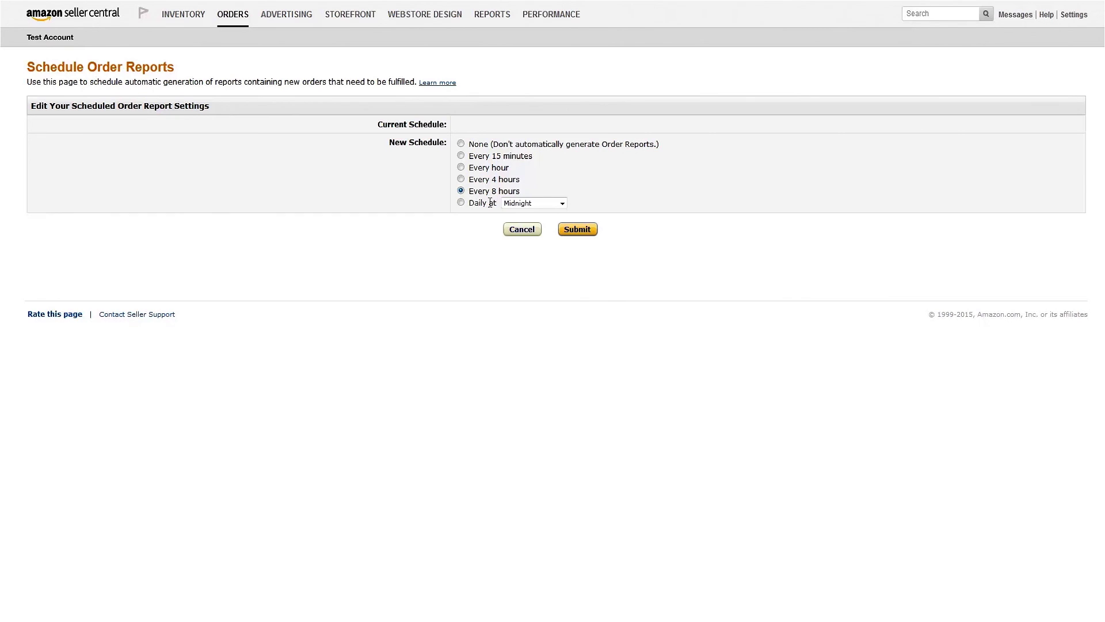